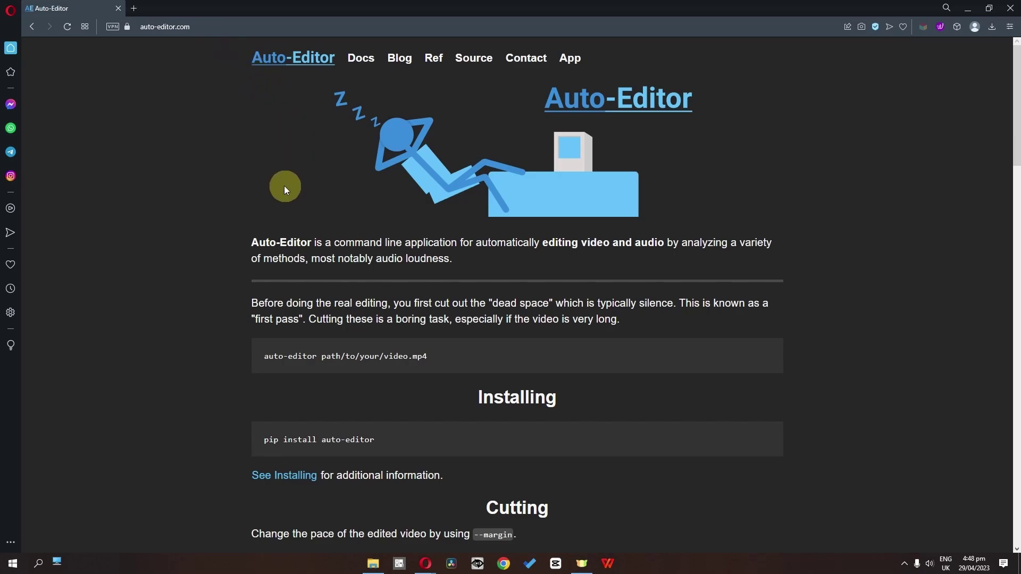
- Scroll down the auto-editor.com home page and follow the 'See Installing' link
scroll(270, 177, "down", 2)
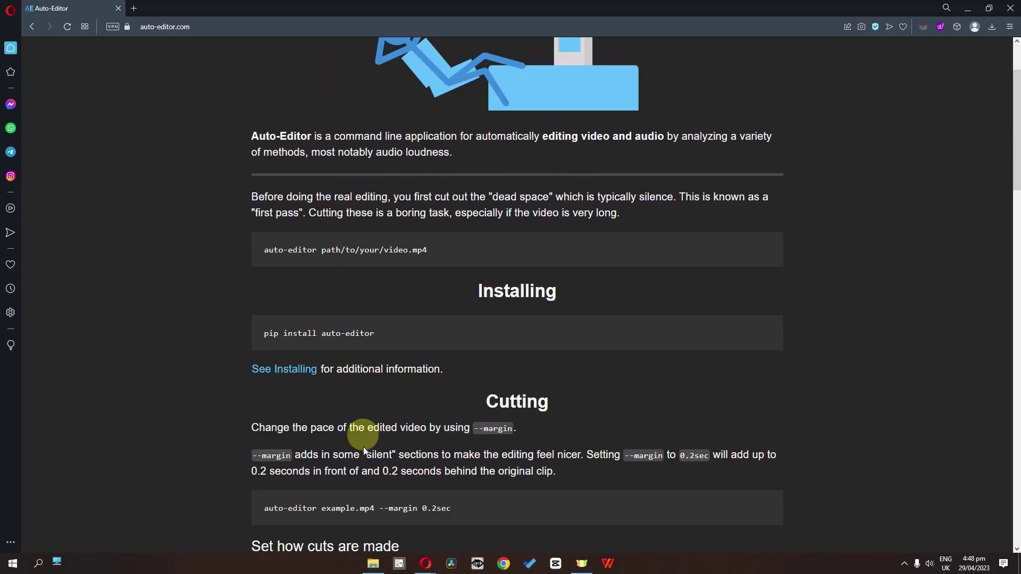
left_click(273, 375)
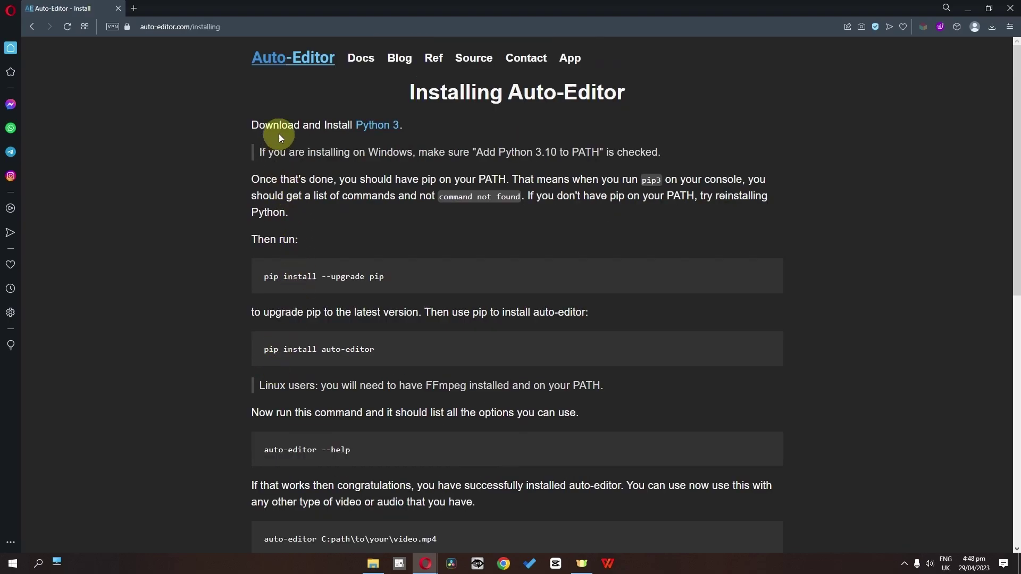
- Download Python 3.11.3 from python.org and install it with the default settings
left_click(373, 133)
left_click(324, 204)
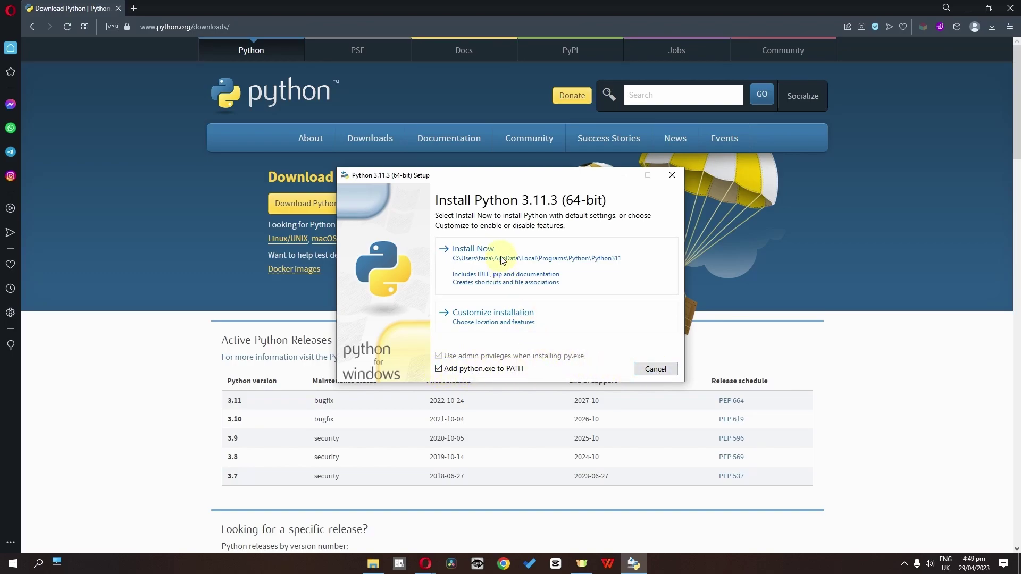
left_click(479, 250)
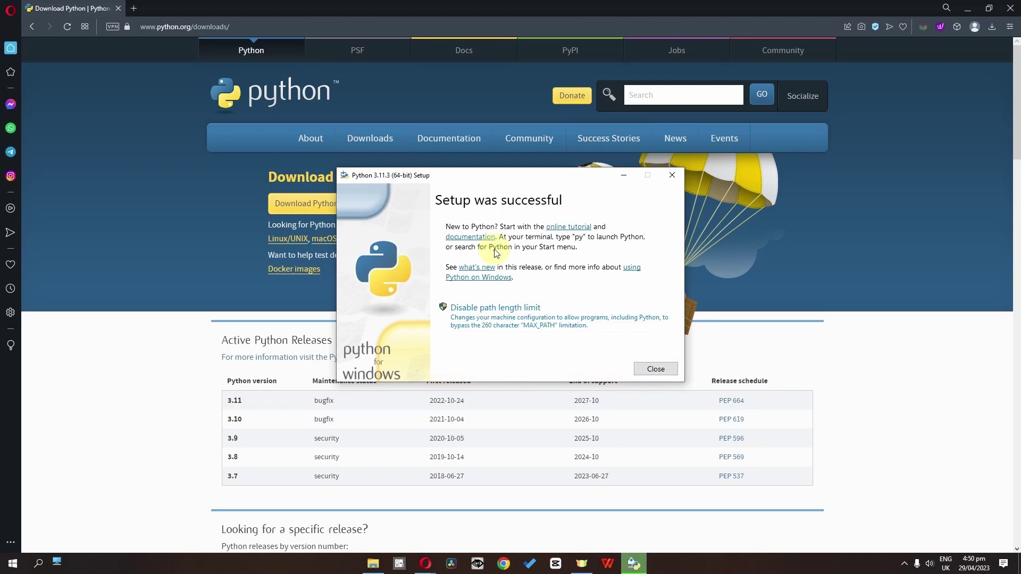
left_click(658, 375)
- Return to the Installing page and launch Command Prompt from Windows search
left_click(33, 25)
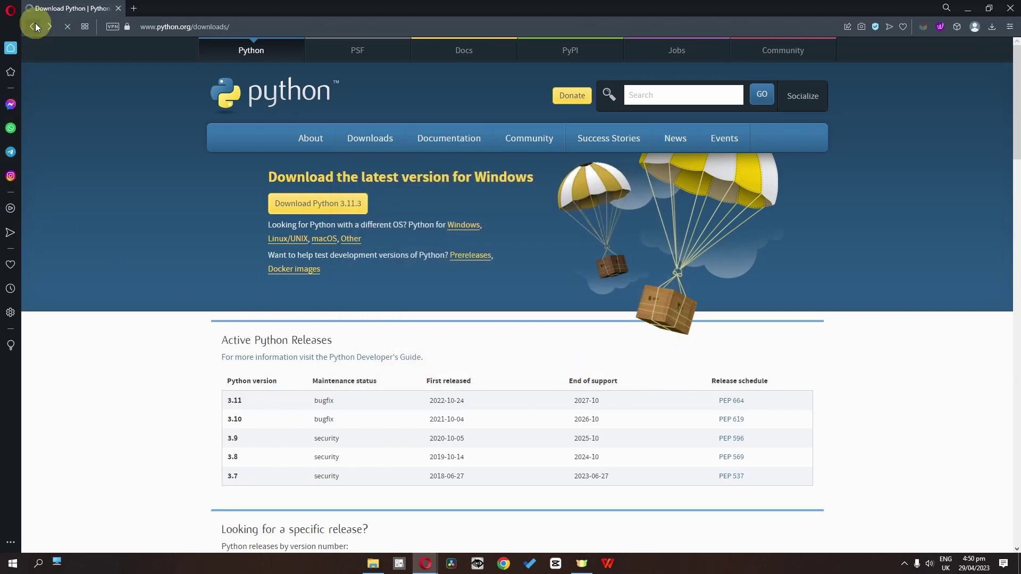
scroll(177, 57, "down", 2)
left_click(38, 563)
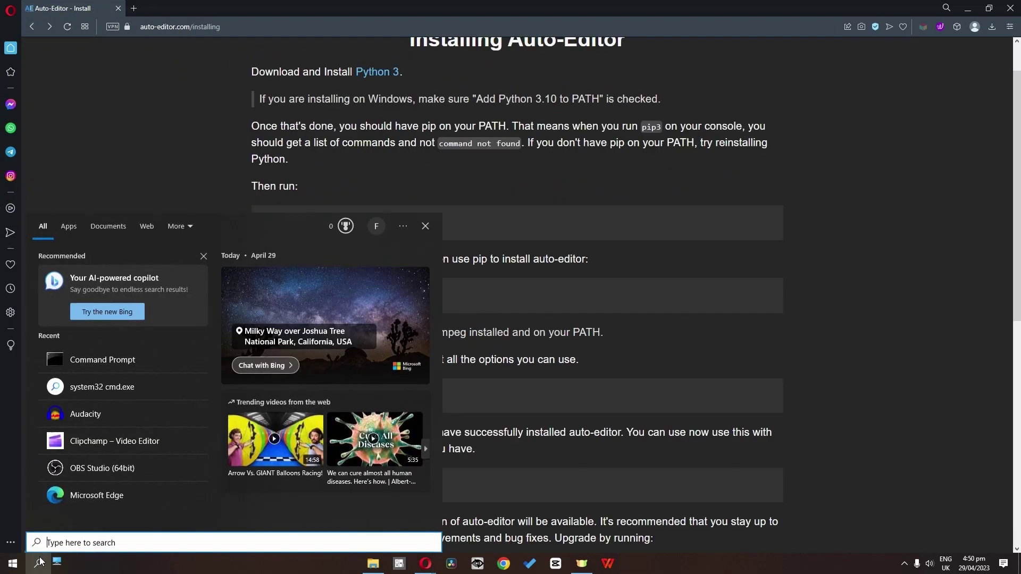
type("cmd")
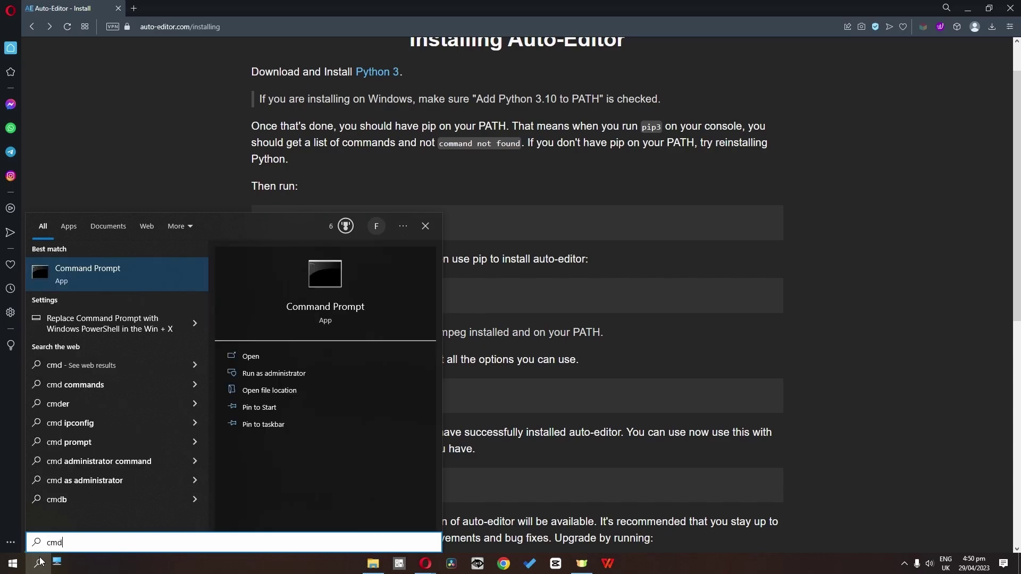
key("Return")
- Copy 'pip install --upgrade pip' from the page and run it in Command Prompt
left_click_drag(385, 223, 265, 225)
right_click(265, 225)
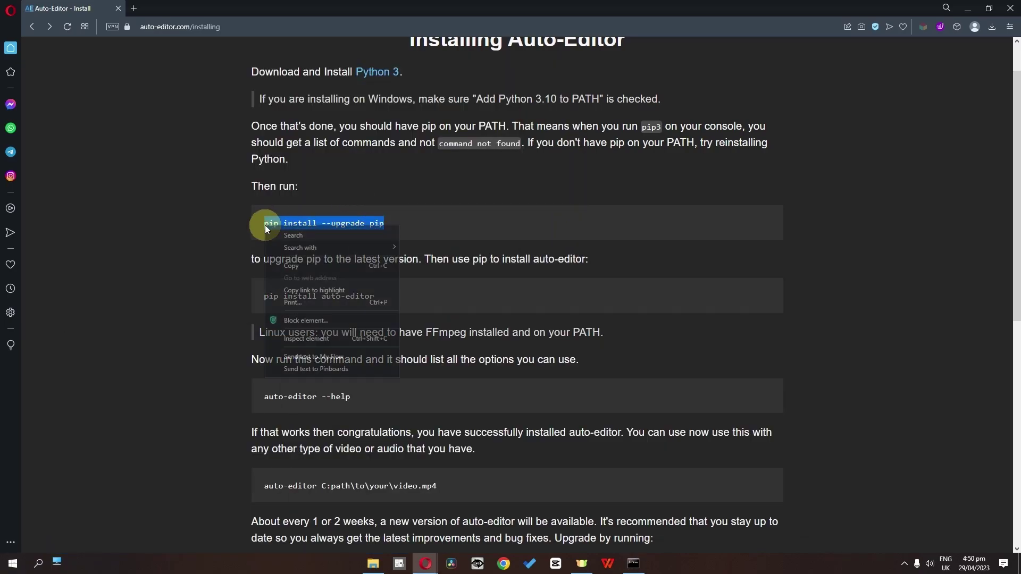
left_click(291, 265)
left_click(632, 563)
right_click(437, 360)
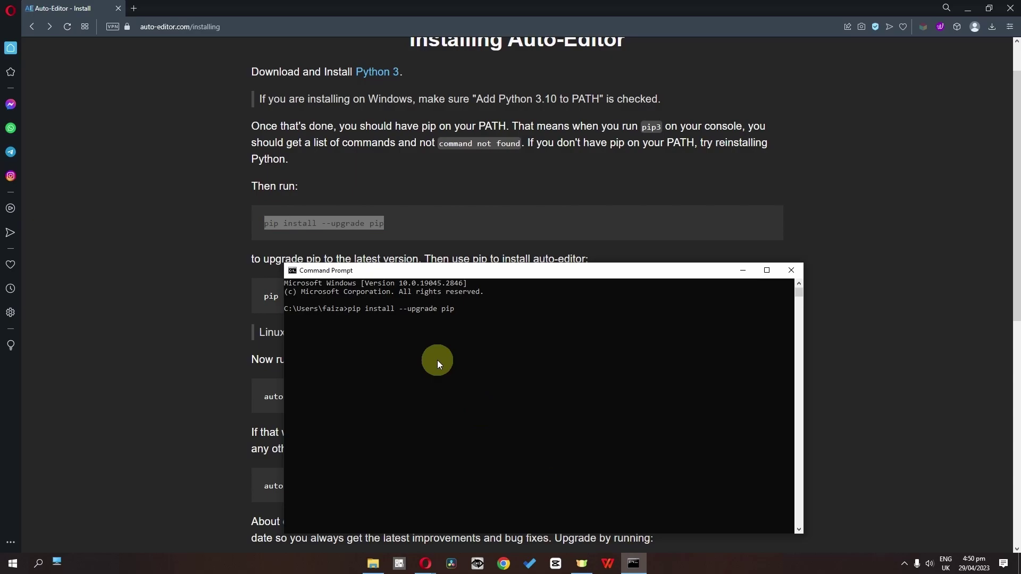
key("Return")
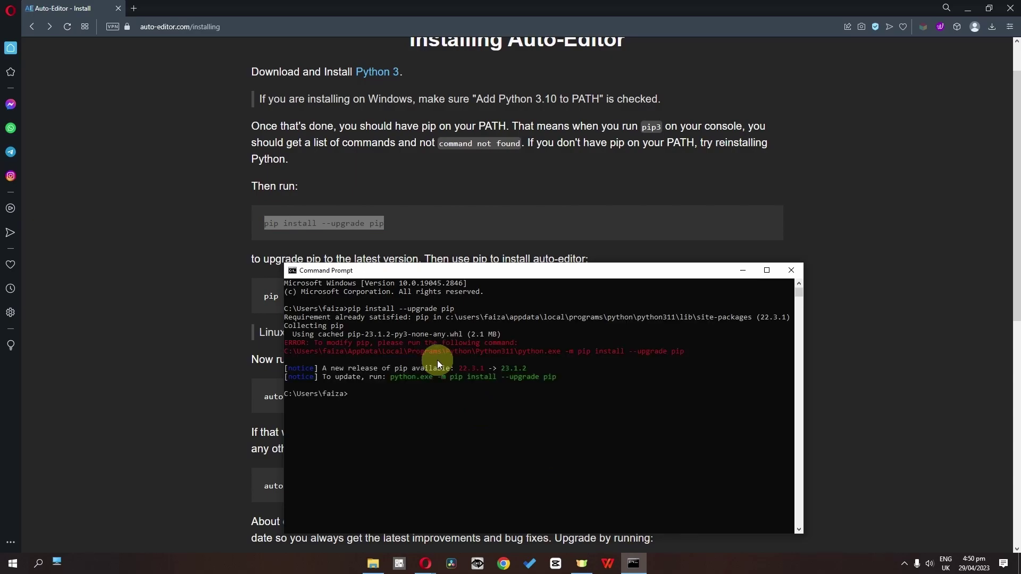
- Copy 'pip install auto-editor' from the page and run it in Command Prompt
left_click(228, 365)
left_click_drag(376, 296, 259, 303)
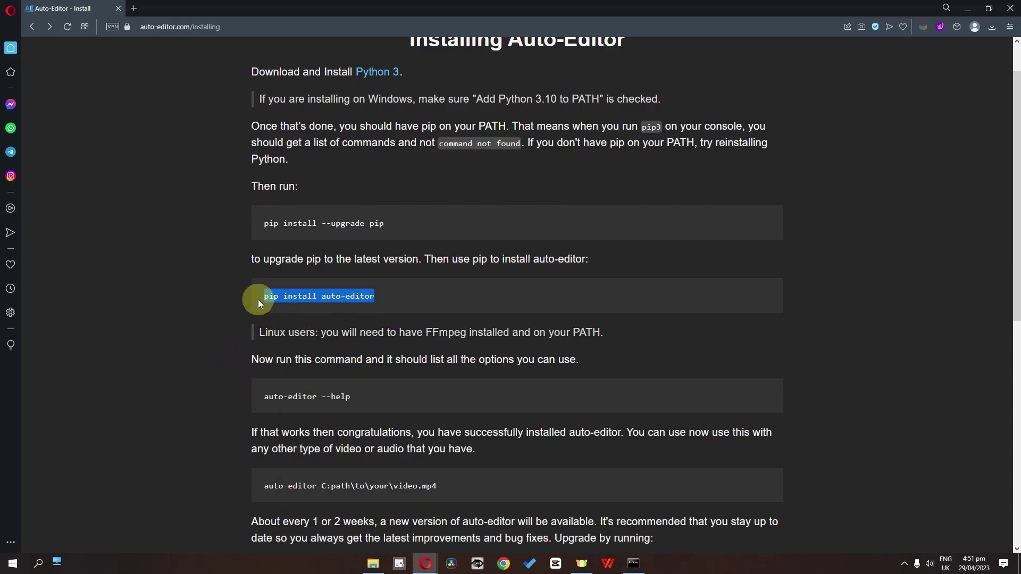
right_click(272, 301)
left_click(327, 340)
left_click(632, 563)
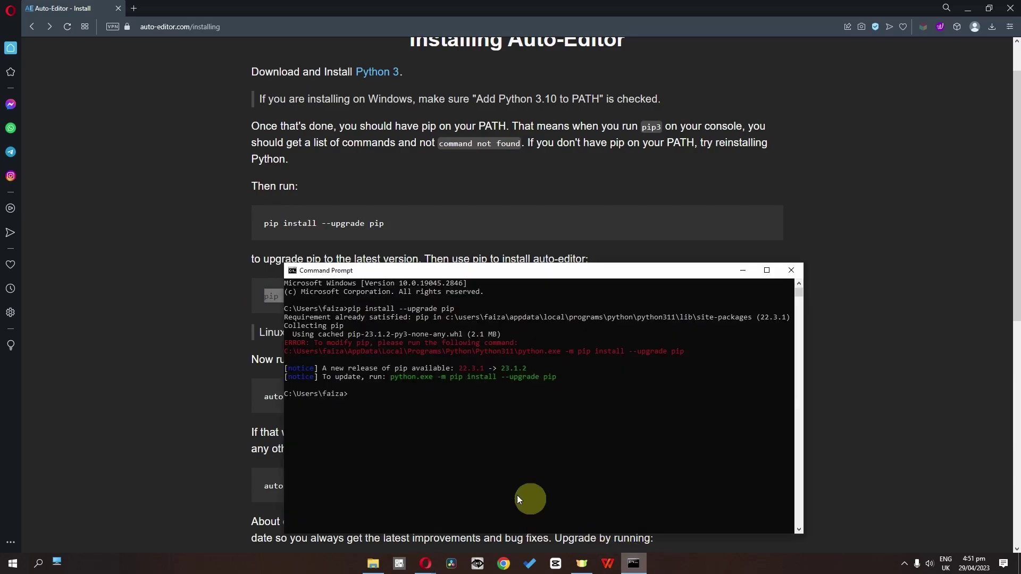
right_click(388, 427)
key("Return")
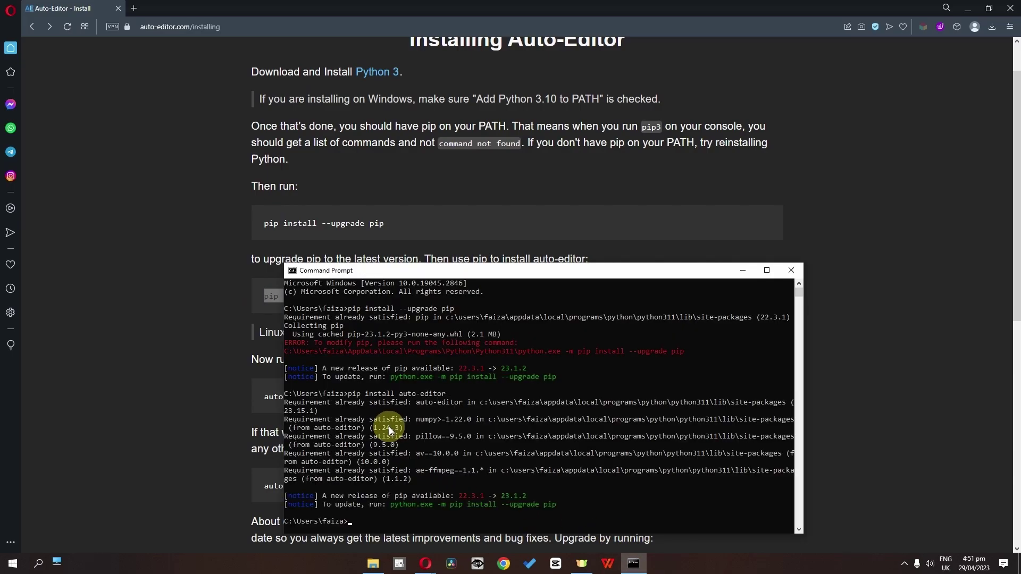
left_click(228, 400)
scroll(255, 213, "up", 2)
- On the home page's Cutting section, select 'auto-editor example.mp4 --margin 0.2sec'
left_click(285, 60)
scroll(316, 141, "down", 4)
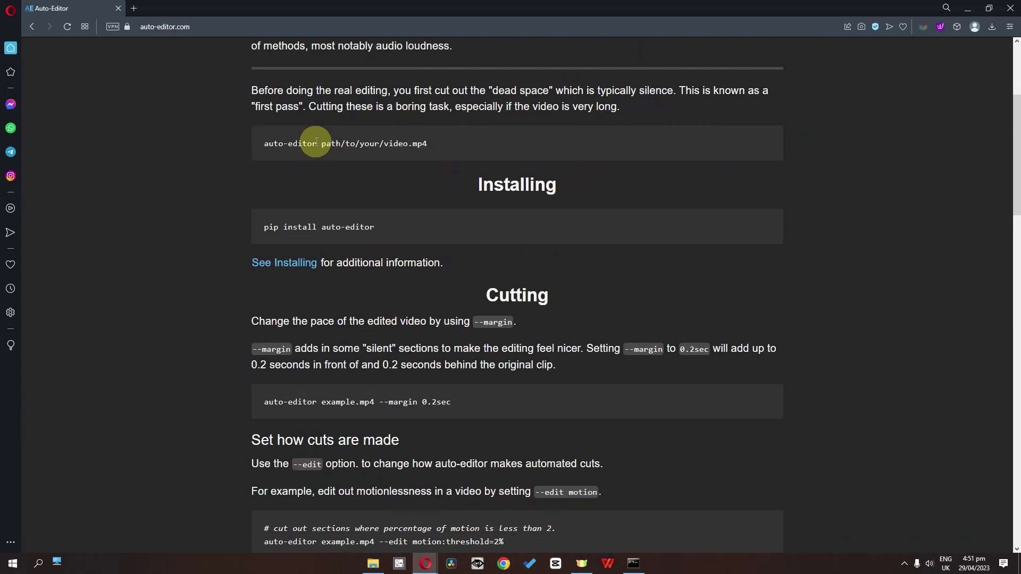
scroll(316, 142, "down", 2)
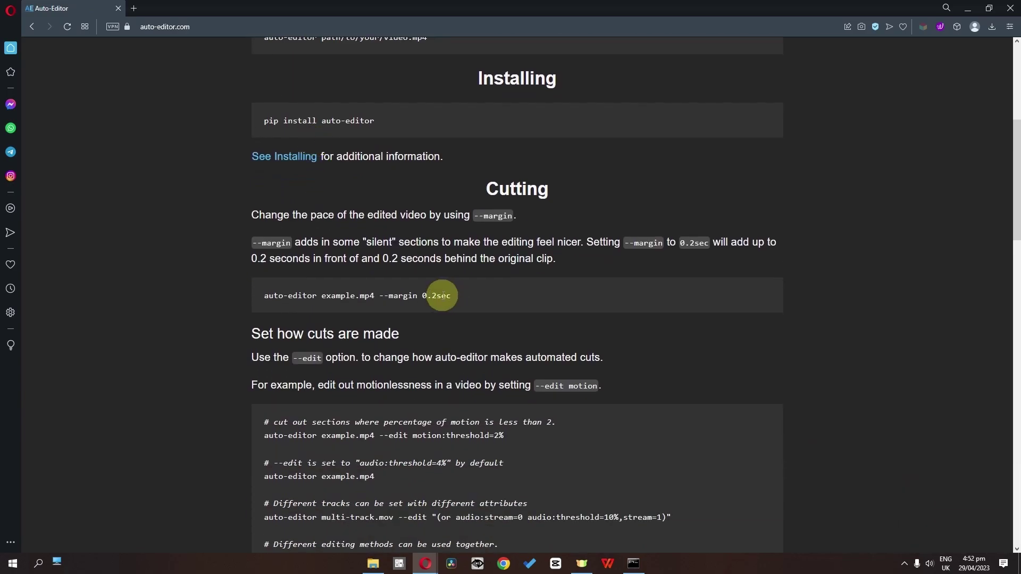
left_click_drag(465, 295, 266, 296)
right_click(287, 297)
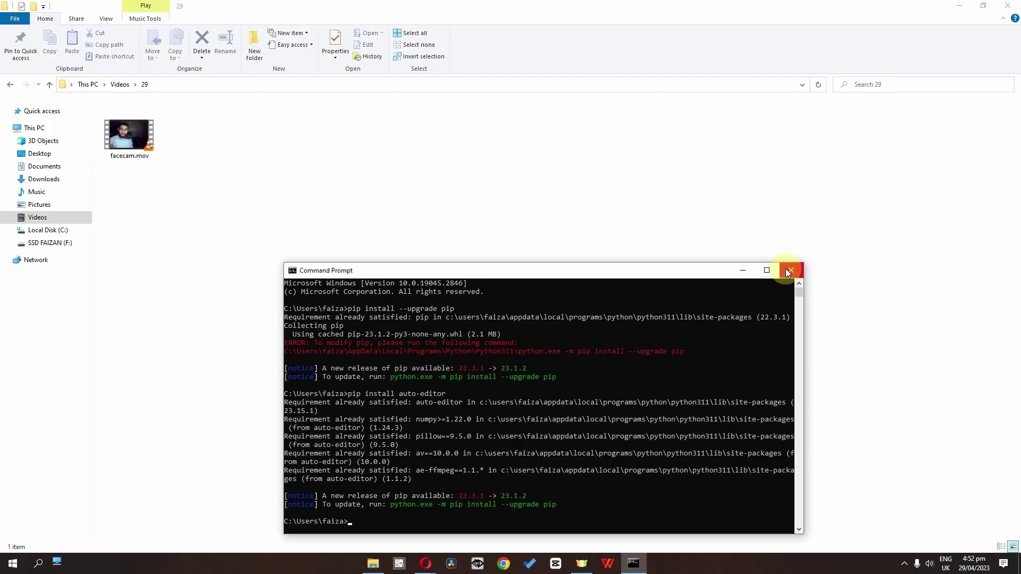
- Close the old Command Prompt and open a new one in the Videos\29 folder
left_click(790, 270)
left_click(276, 92)
type("cmd")
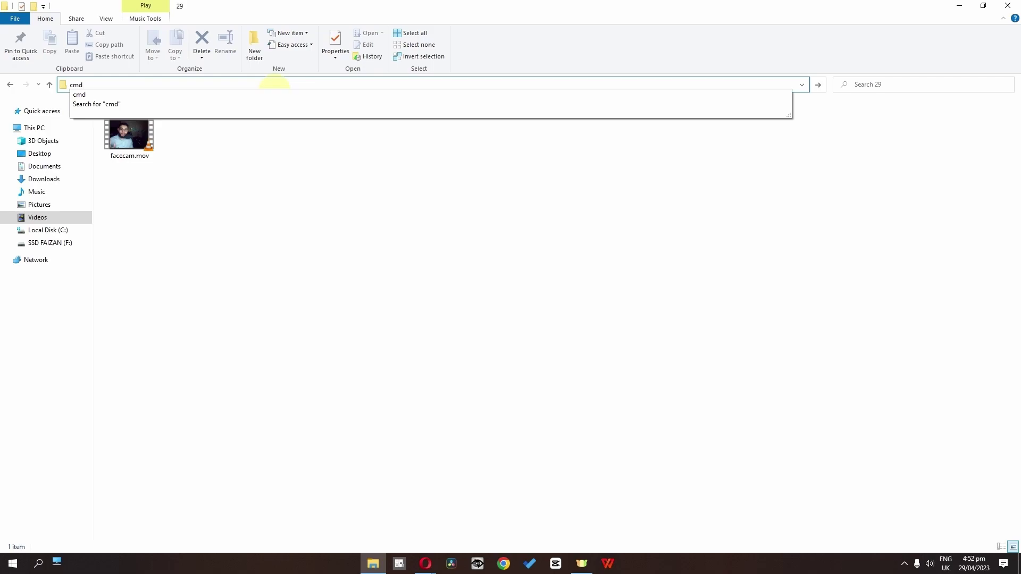
key("Return")
left_click_drag(274, 89, 419, 236)
- Run 'auto-editor facecam.mov --margin 0.2sec' in place of the example file
type("auto-editor example.mp4 --margin 0.2sec")
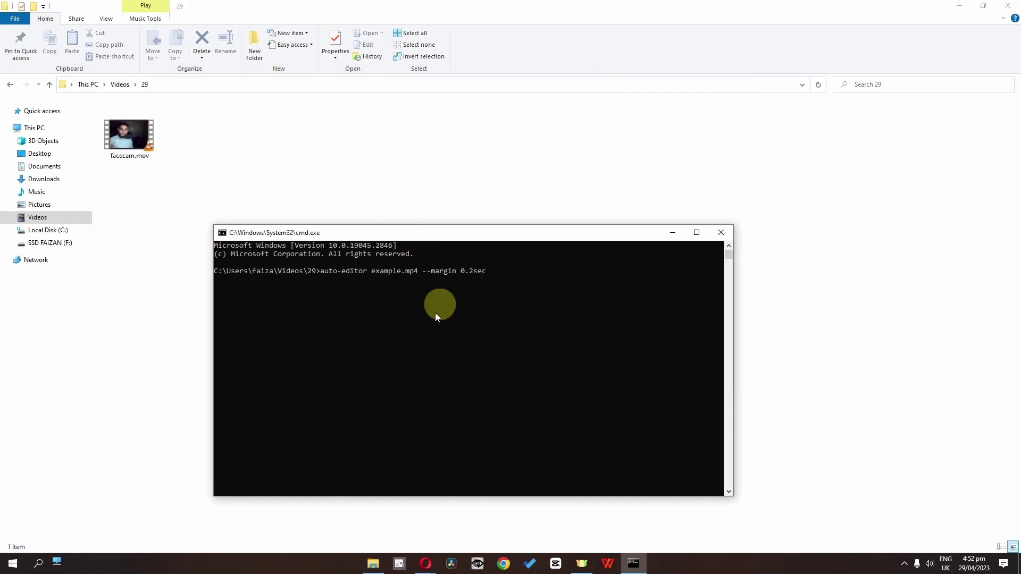
left_click(419, 272)
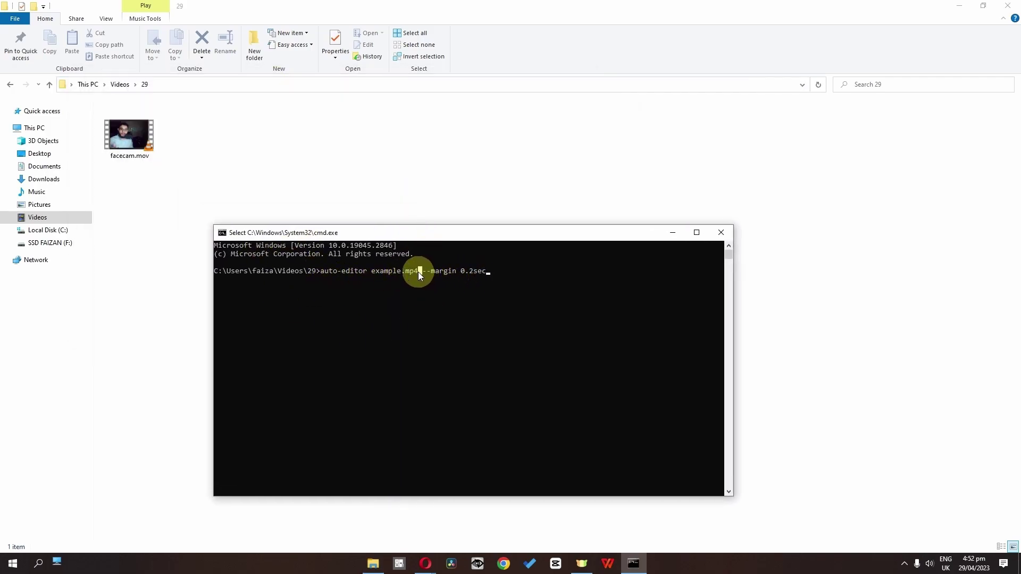
key("Return")
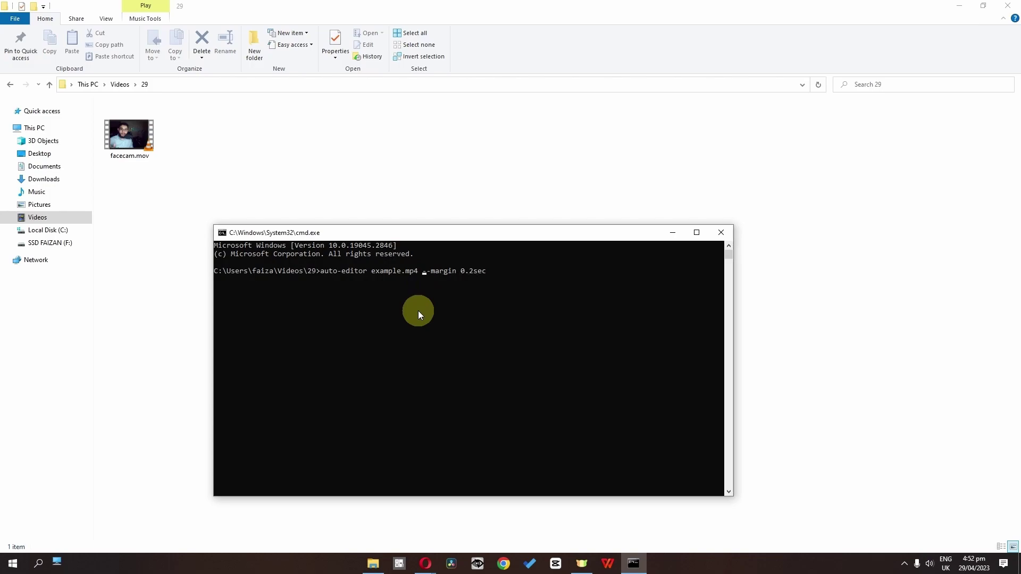
key("Left")
key("Left")
key("Left")
key("BackSpace")
key("BackSpace")
key("BackSpace")
key("BackSpace")
key("BackSpace")
key("BackSpace")
key("BackSpace")
key("BackSpace")
key("BackSpace")
type("facec")
type("am.mov")
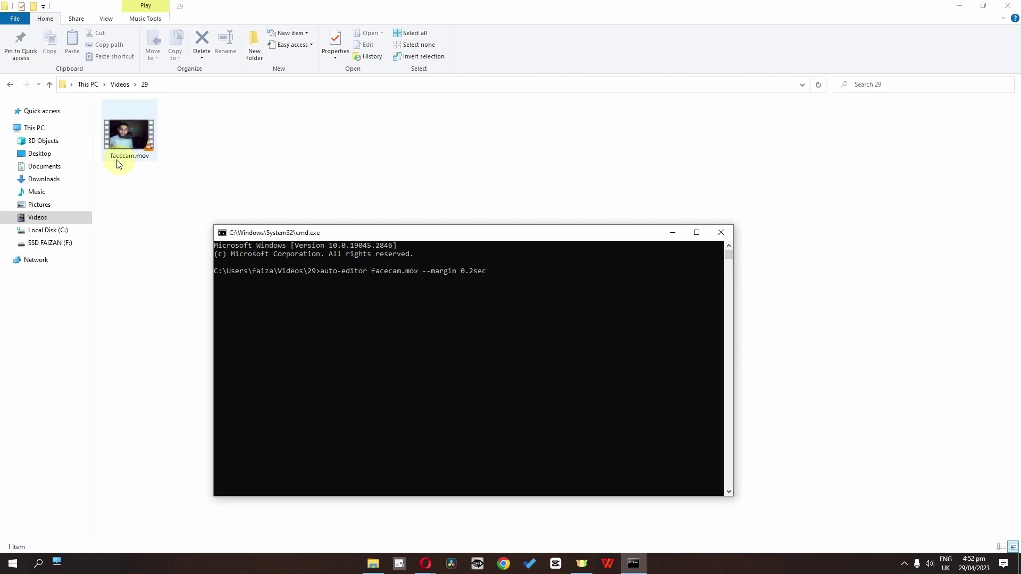
key("Return")
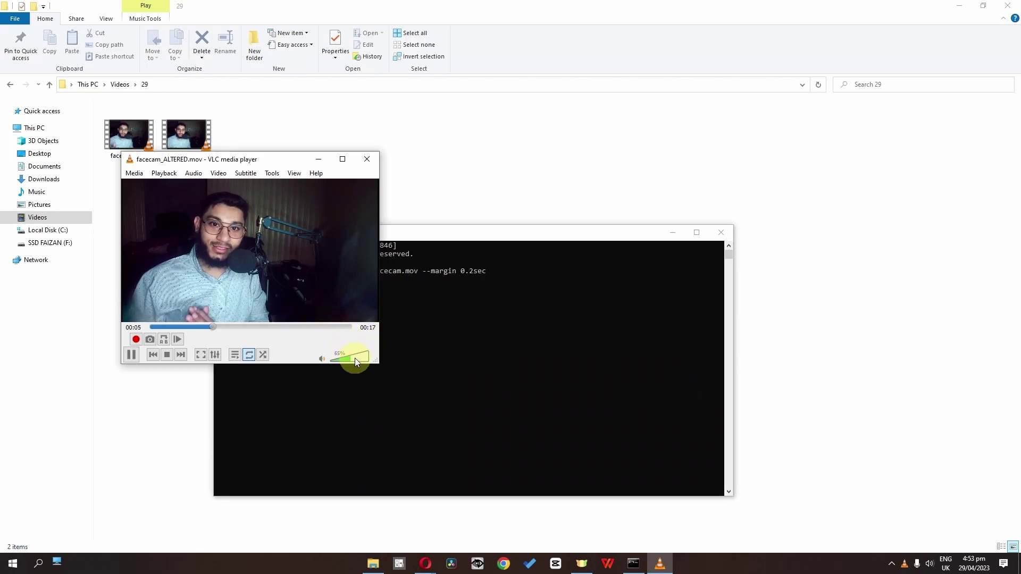
- Close VLC and paste the copied auto-editor command into Command Prompt
key("ctrl+q")
key("ctrl+v")
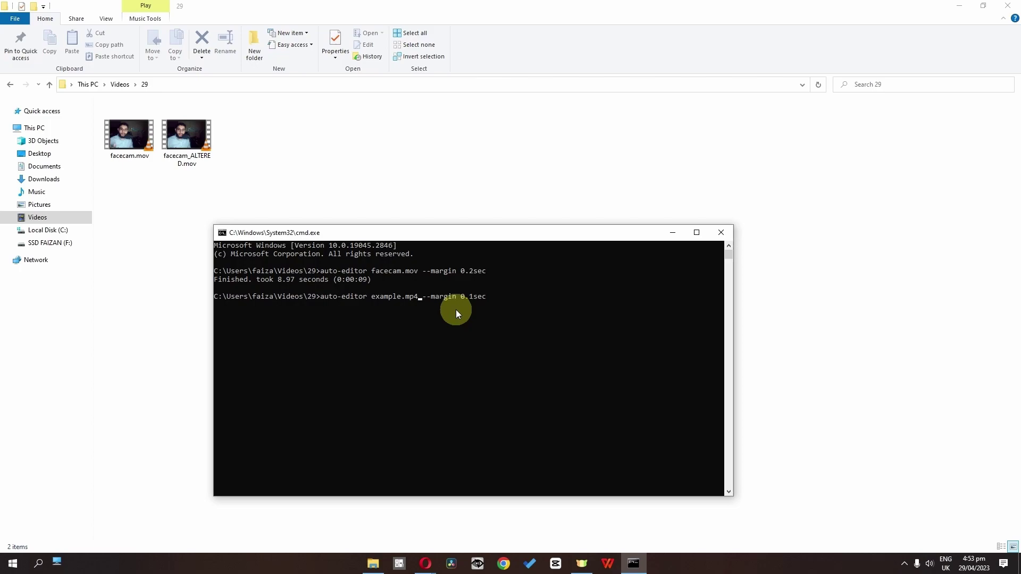
- Rerun auto-editor on facecam.mov with a 0.1sec margin, then shrink and pause the VLC playback
key("BackSpace")
key("BackSpace")
key("BackSpace")
key("BackSpace")
key("BackSpace")
key("BackSpace")
key("BackSpace")
key("BackSpace")
key("BackSpace")
key("BackSpace")
type("fa")
key("Tab")
key("Return")
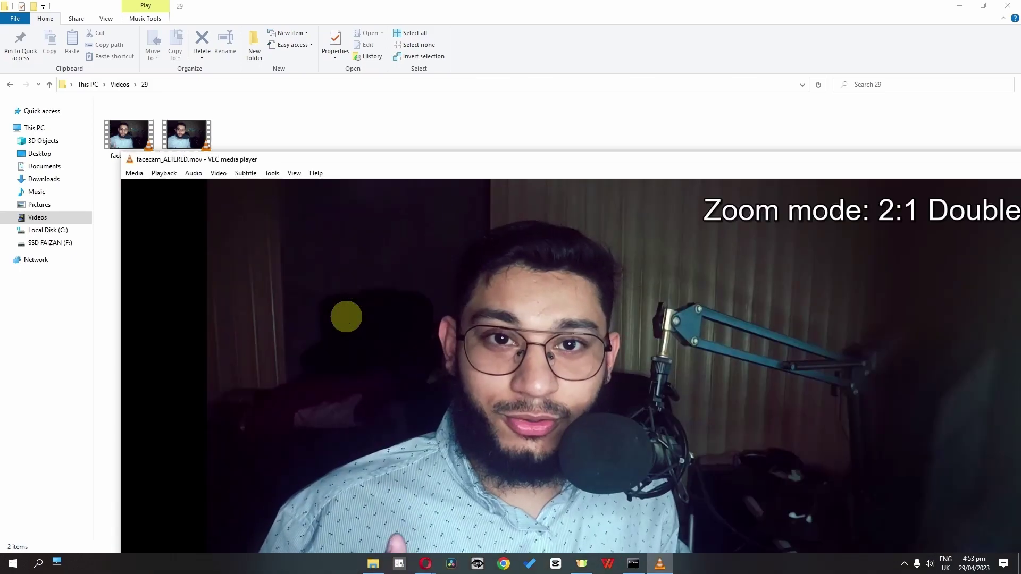
key("z")
key("z")
key("space")
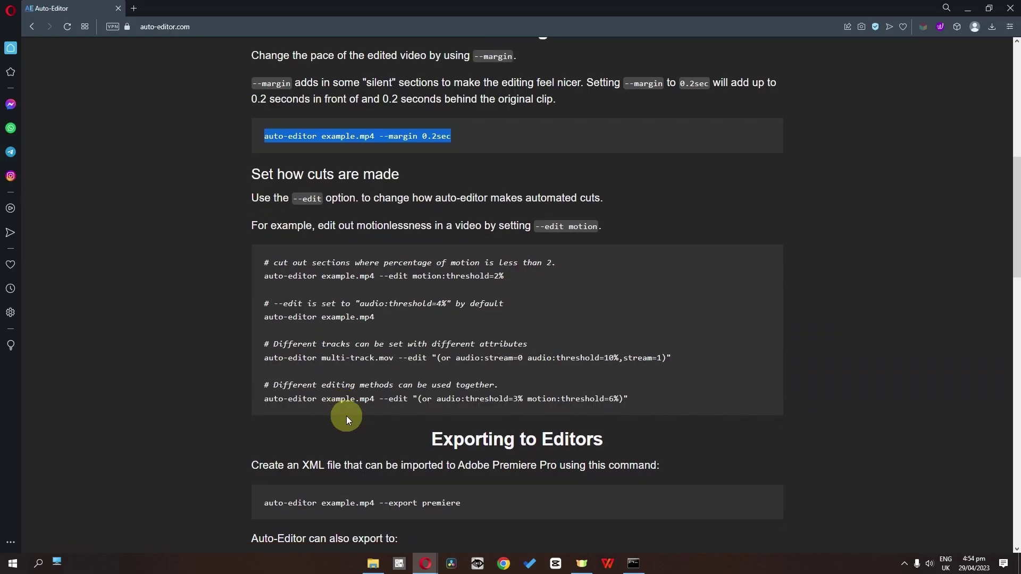
- Scroll to Exporting to Editors and copy the Premiere export example command
scroll(346, 416, "down", 1)
scroll(513, 346, "down", 3)
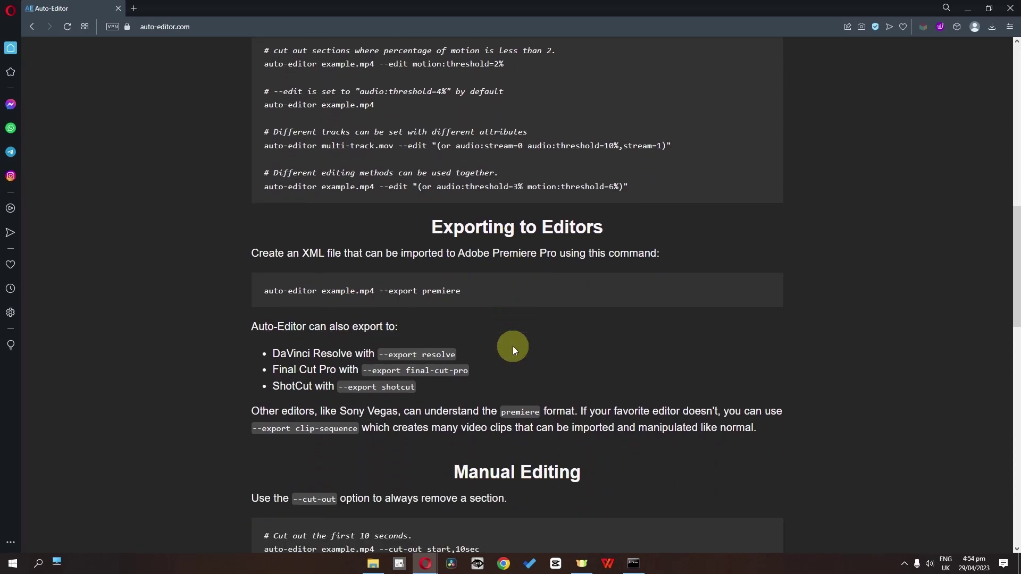
scroll(513, 350, "down", 1)
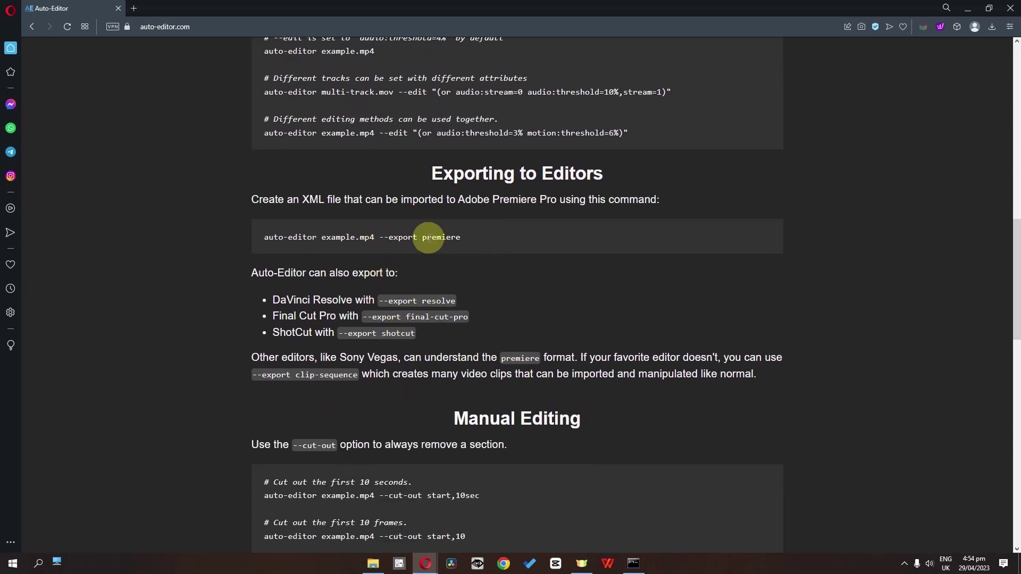
triple_click(433, 238)
right_click(486, 238)
left_click(522, 277)
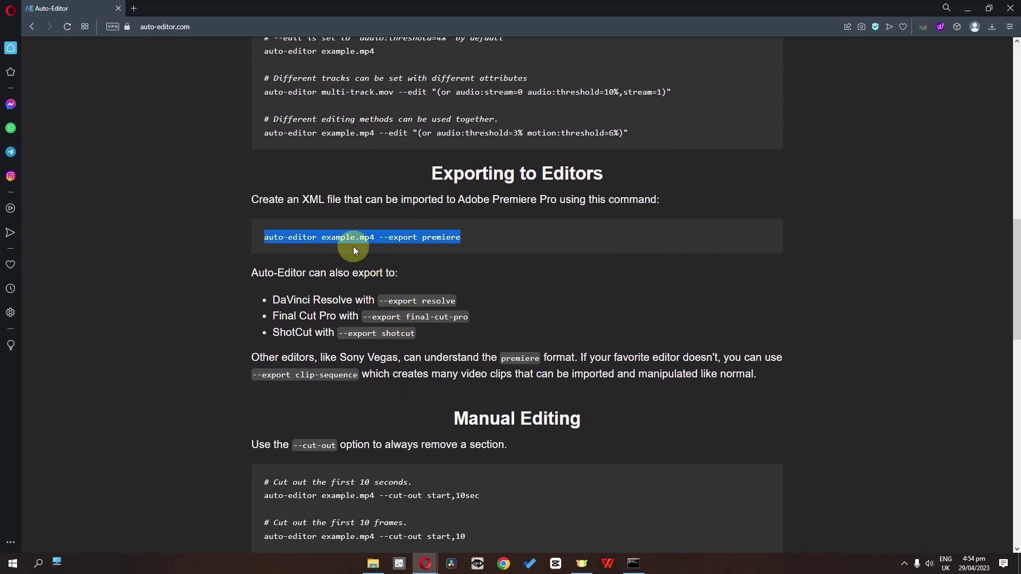
- Close the old Command Prompt and open a fresh one in the videos folder
left_click(373, 563)
left_click(634, 563)
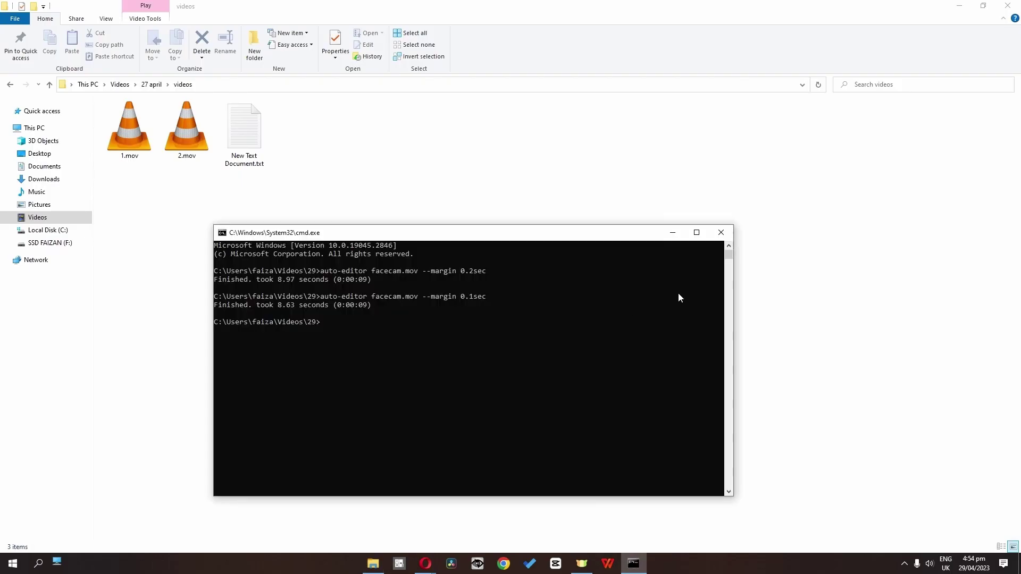
left_click(721, 232)
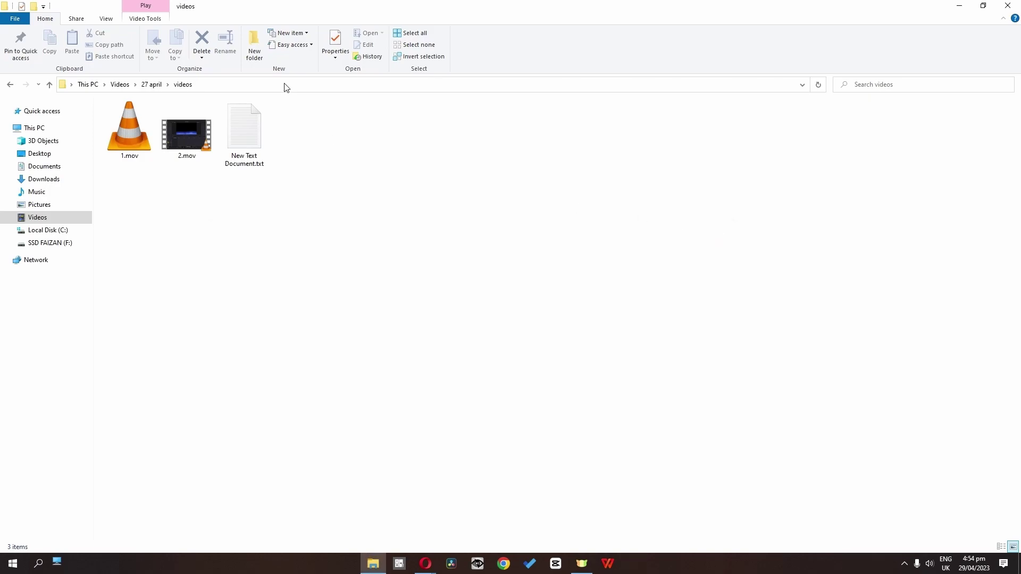
left_click(285, 84)
type("cmd")
key("Return")
left_click_drag(293, 50, 482, 231)
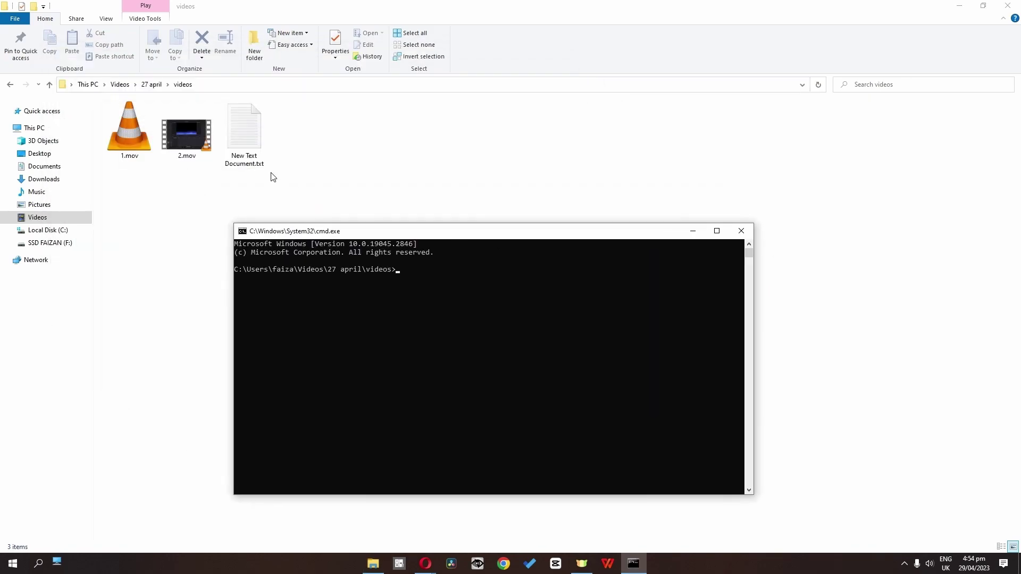
- Copy 'auto-editor 2.mov --export final-cut-pro' from the text file and run it
double_click(244, 133)
left_click_drag(634, 244, 463, 245)
left_click(1014, 192)
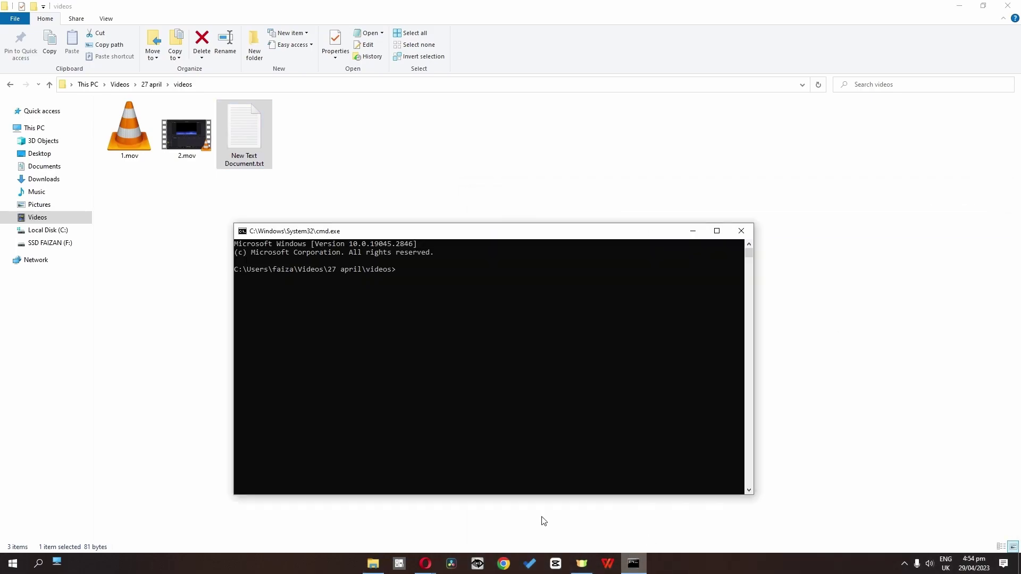
key("ctrl+v")
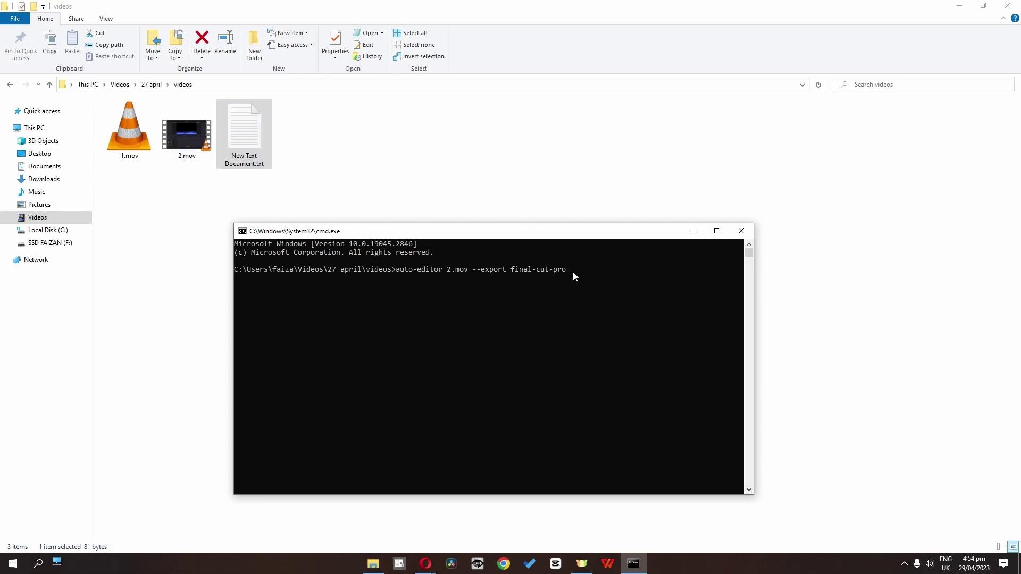
key("Return")
- Place the original 2.mov on a Resolve timeline and scrub to its end
left_click(744, 232)
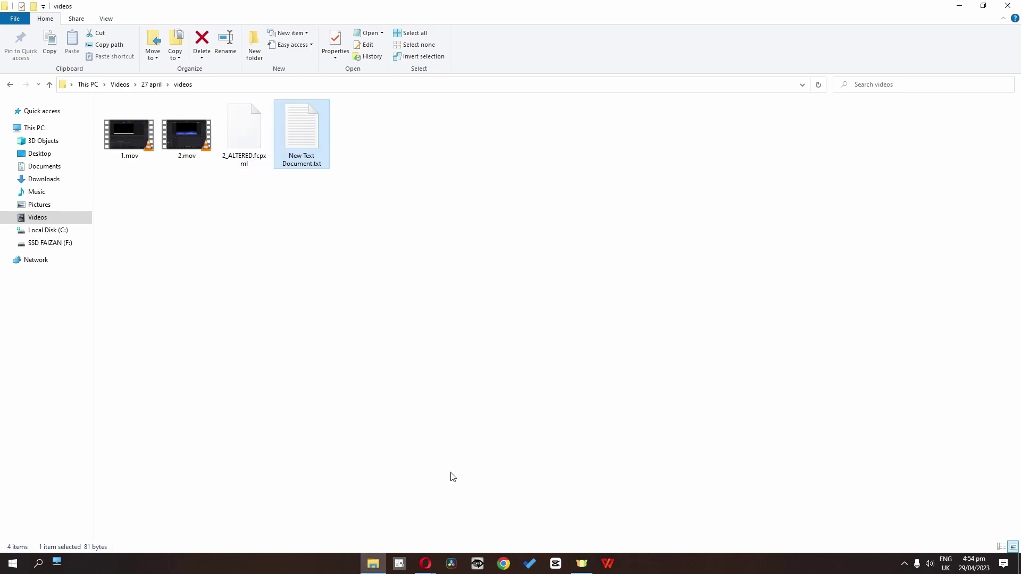
left_click(451, 565)
left_click_drag(147, 80, 340, 422)
key("Return")
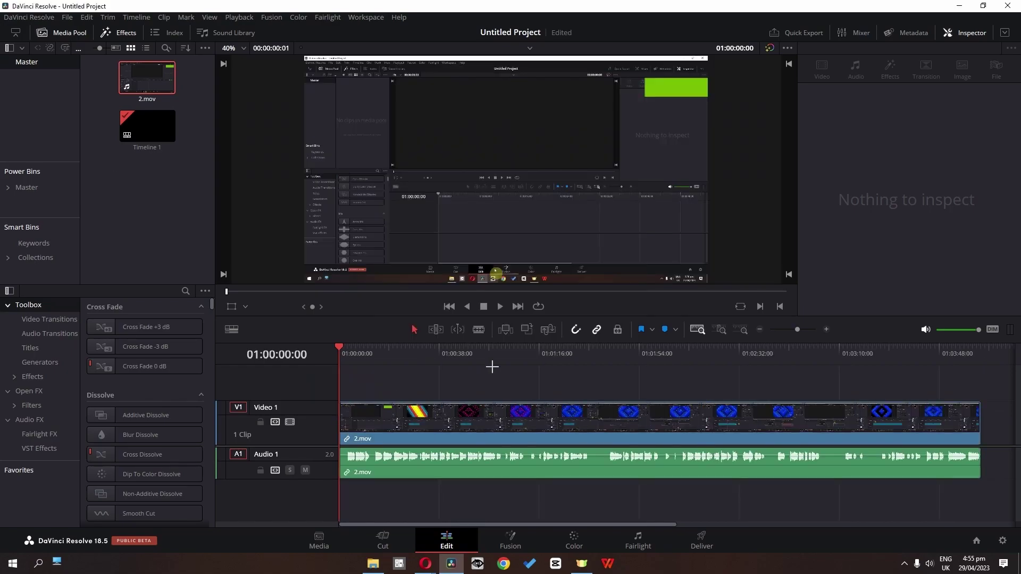
left_click_drag(961, 354, 977, 352)
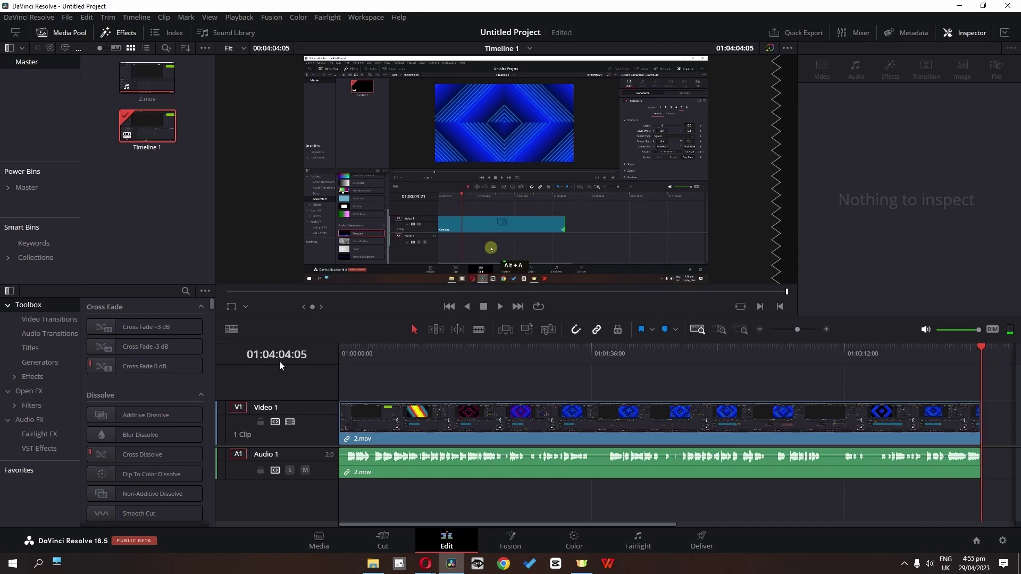
- Select the clip, then delete Timeline 1 from the media pool
left_click(541, 438)
left_click(155, 135)
key("Delete")
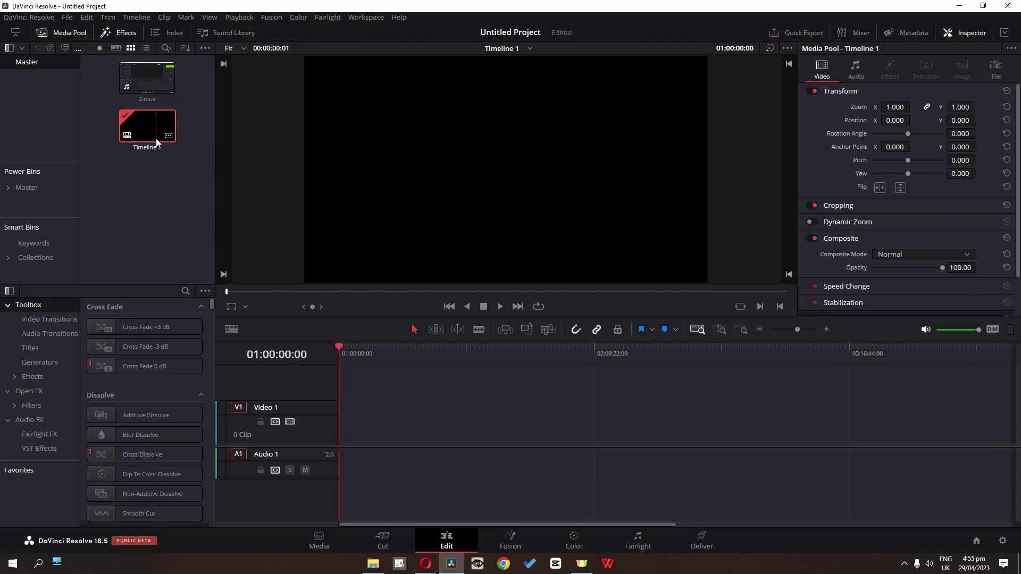
- Import 2_ALTERED.fcpxml as timeline 2, declining the search for missing media
right_click(156, 171)
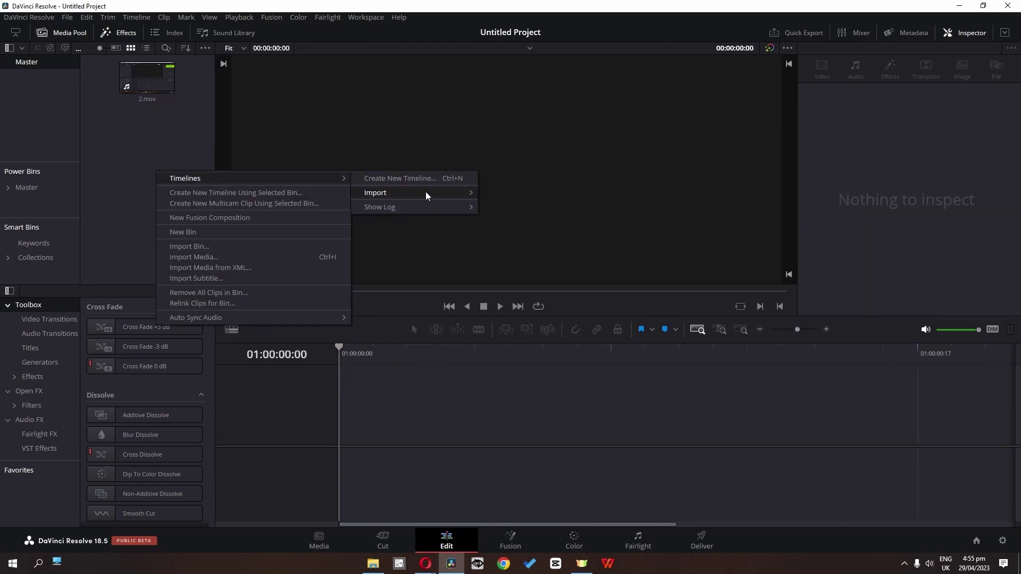
mouse_move(375, 192)
left_click(540, 192)
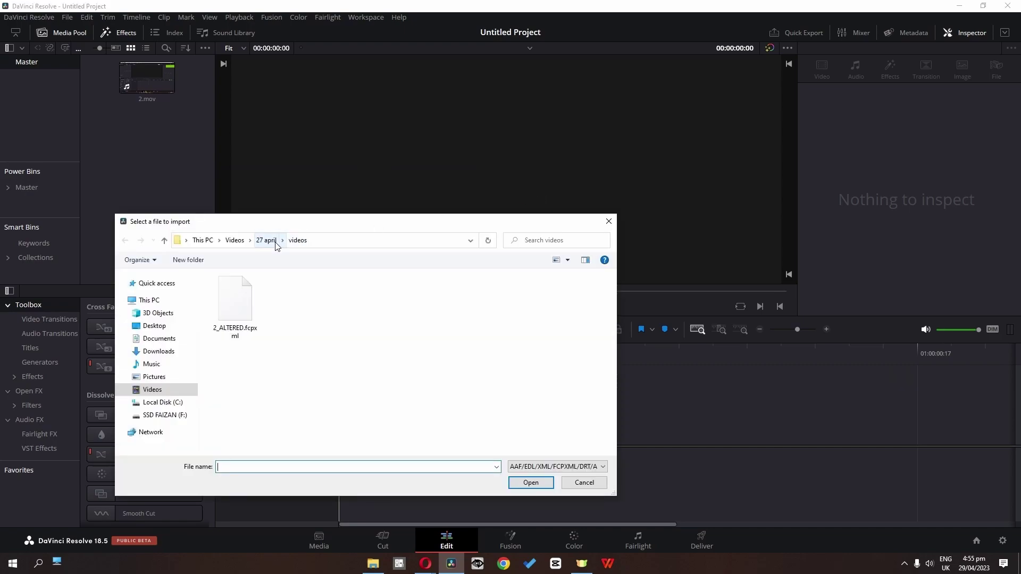
double_click(249, 312)
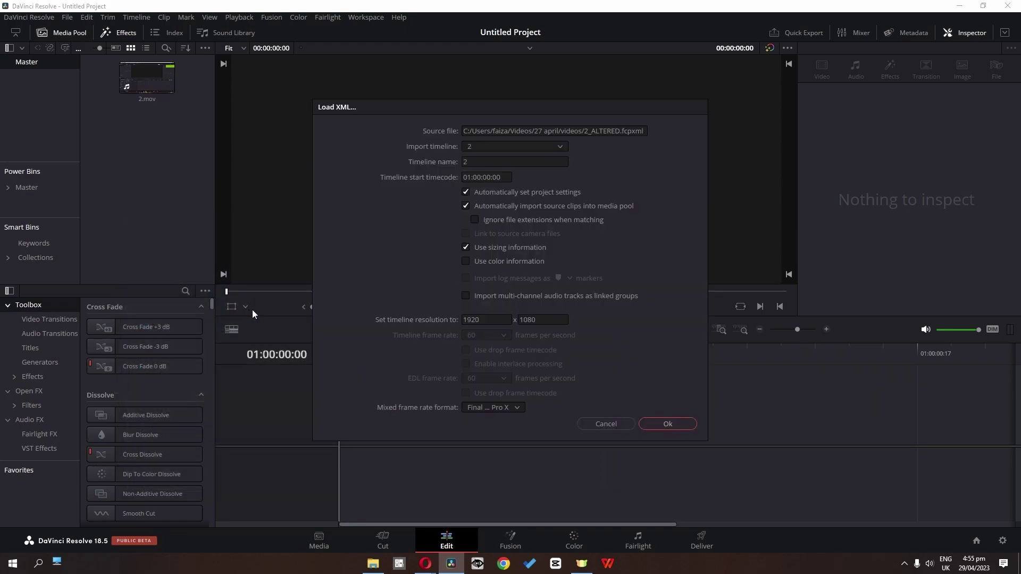
left_click(654, 424)
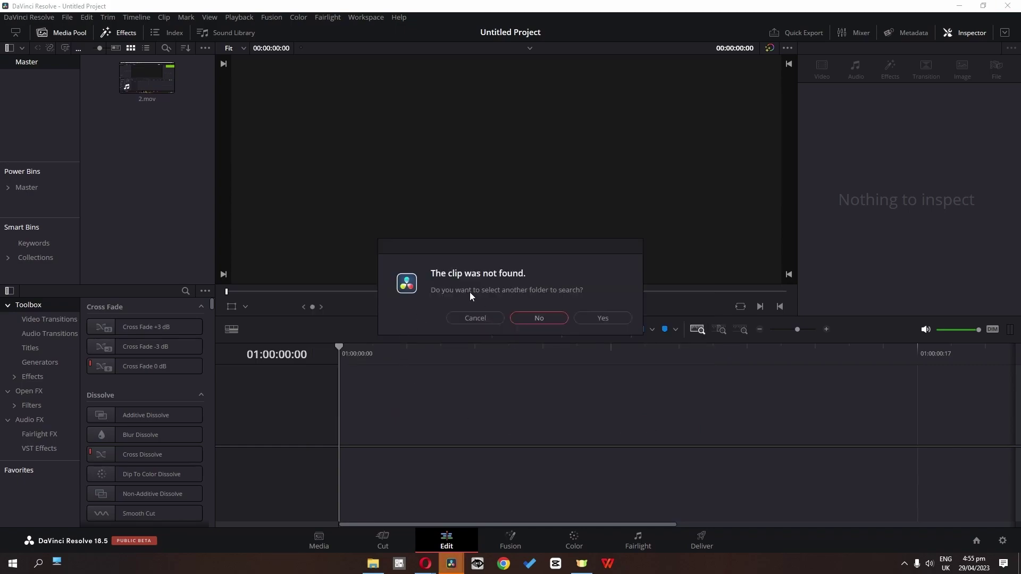
left_click(528, 315)
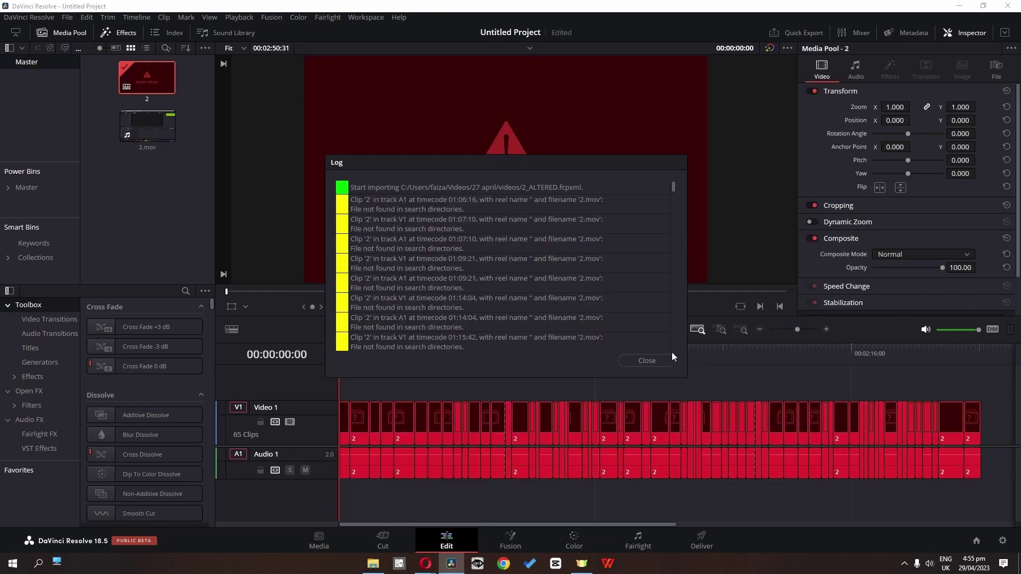
left_click(651, 359)
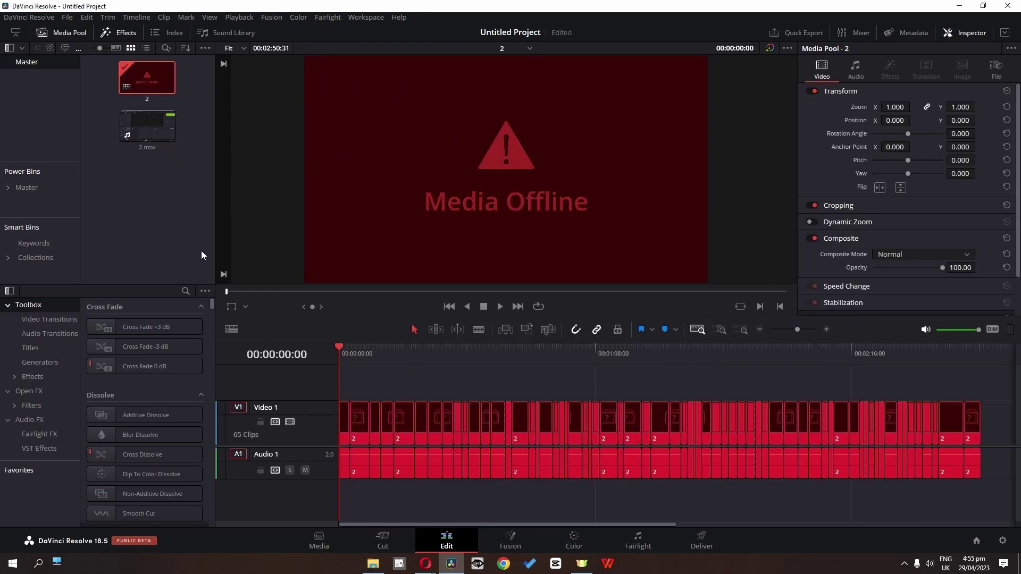
- Reset 2.mov's Current Frame timecode to 00:00:00:00 in Clip Attributes
right_click(138, 129)
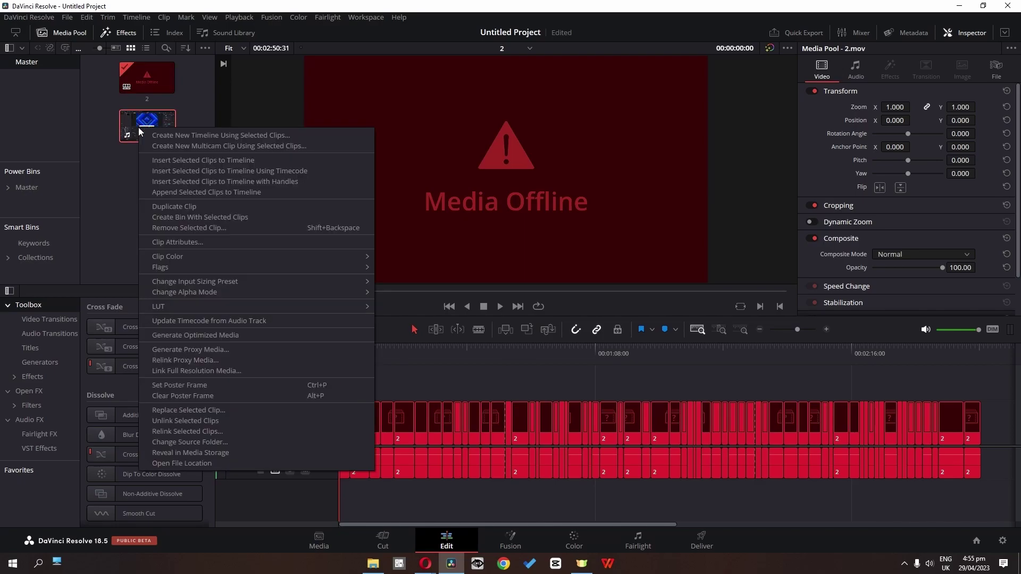
left_click(189, 243)
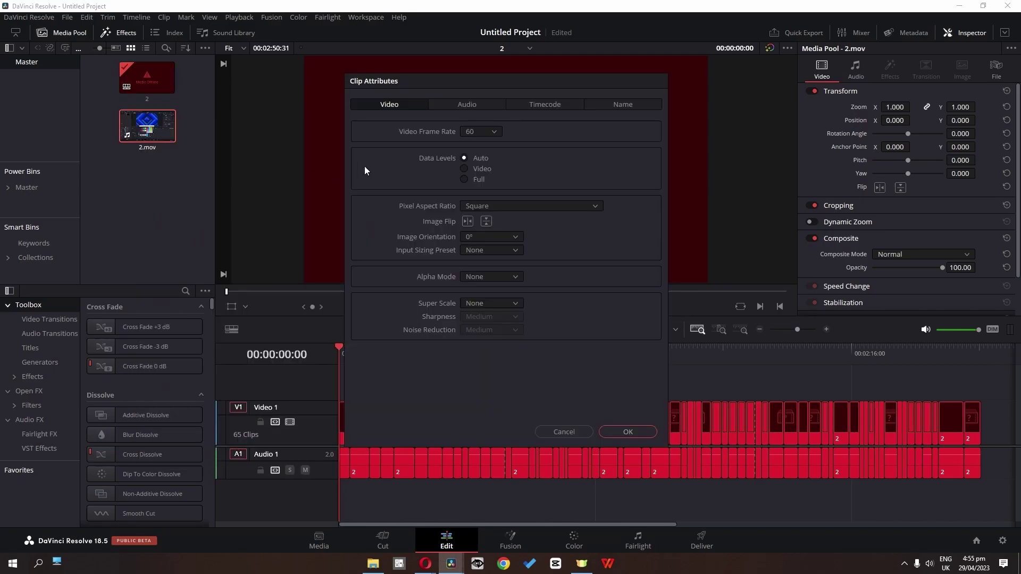
left_click(535, 103)
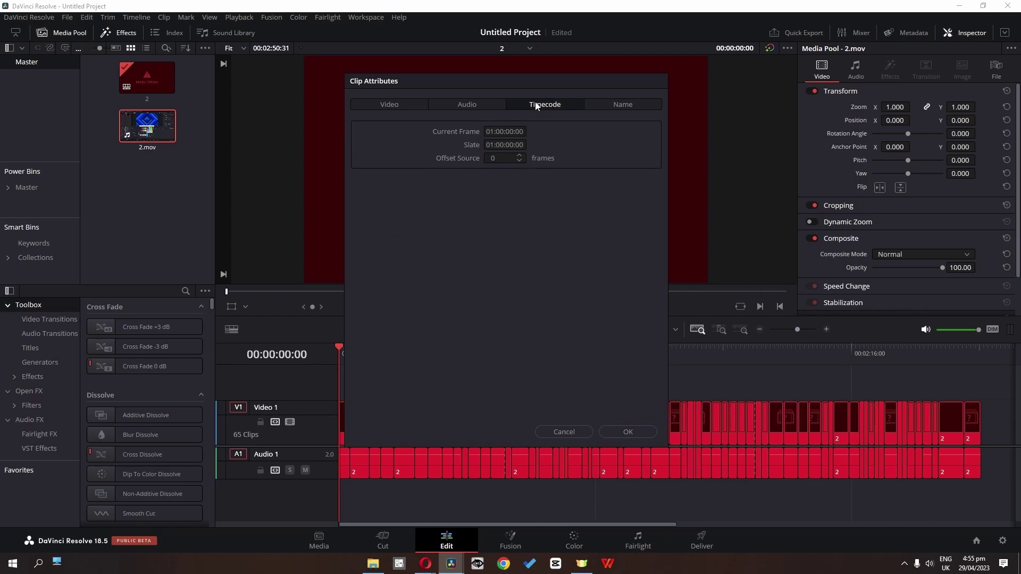
left_click(485, 133)
key("End")
left_click(630, 431)
left_click(983, 349)
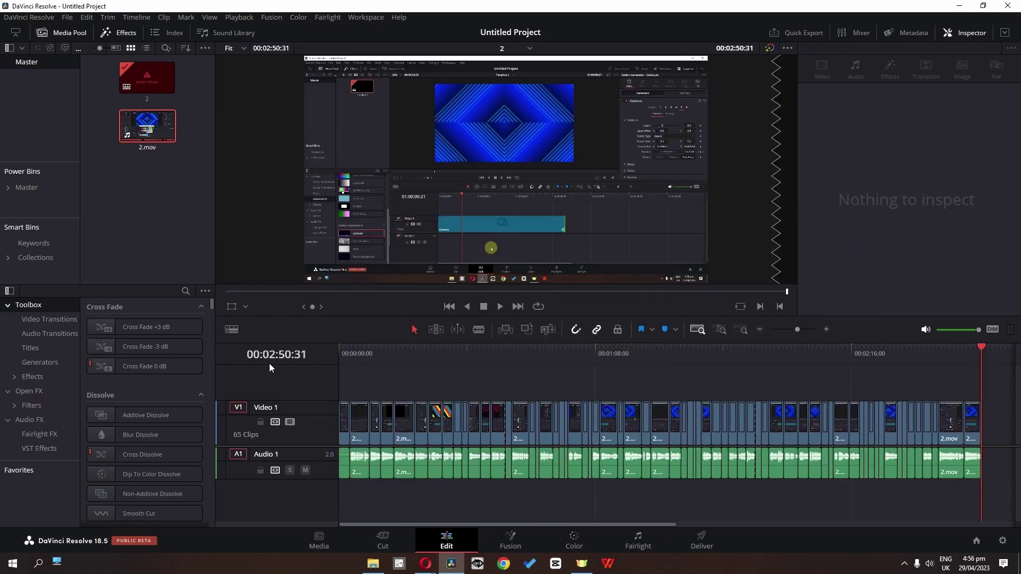
- Place the uncut 2.mov on new V2/A2 tracks above the 65-clip edit
scroll(648, 456, "down", 3)
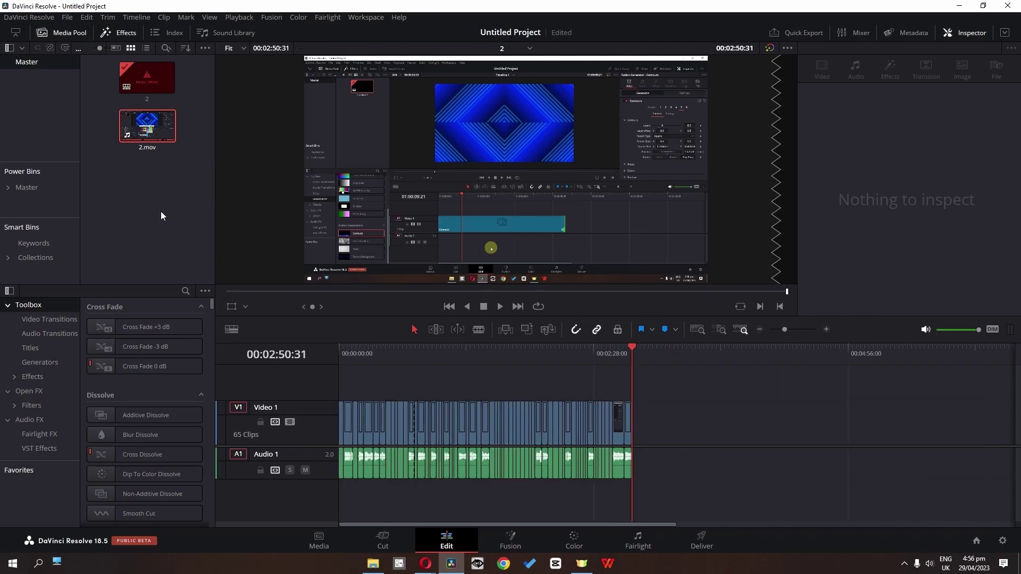
mouse_move(148, 126)
left_mouse_down()
mouse_move(698, 407)
mouse_move(342, 379)
left_mouse_up()
left_click_drag(269, 171, 344, 392)
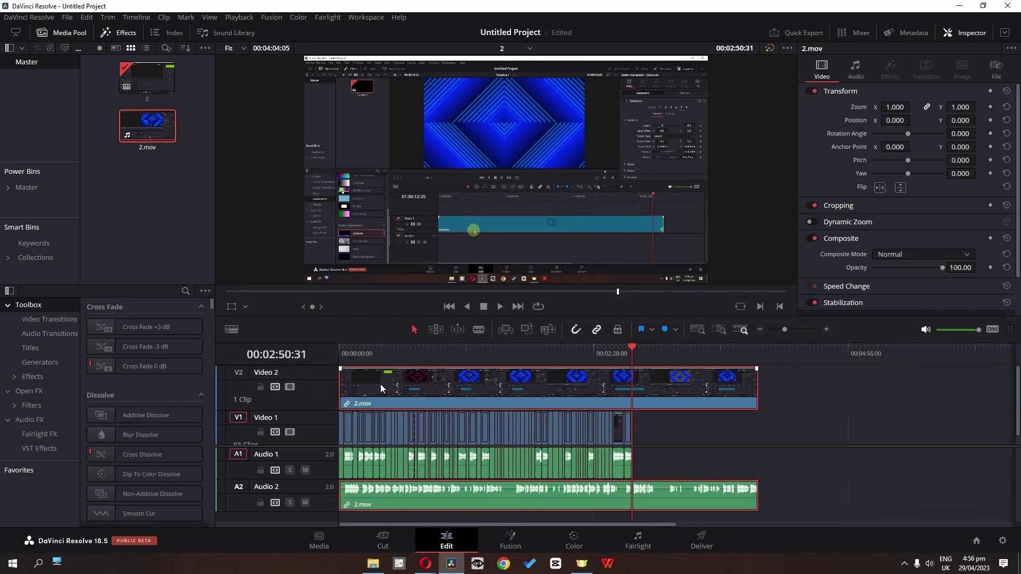